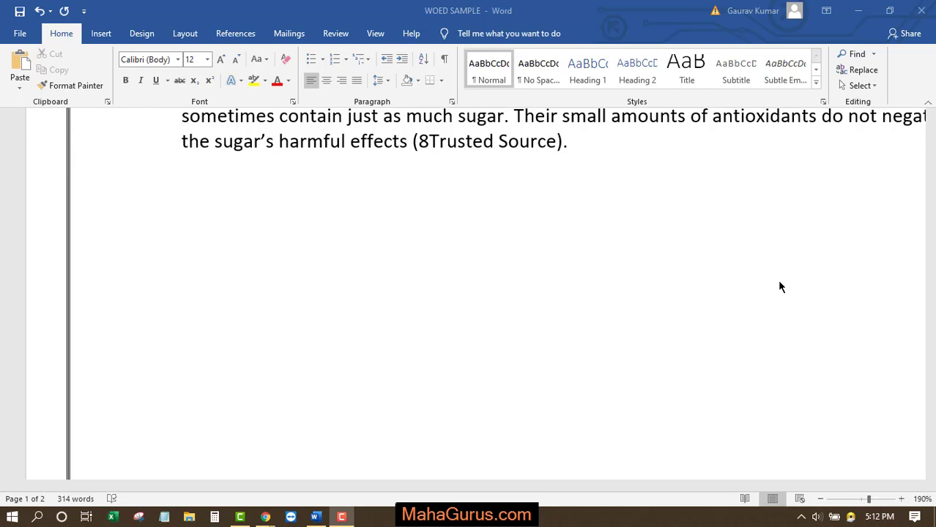
Step: Scroll up and down through the Word document
scroll(780, 287, "down", 1)
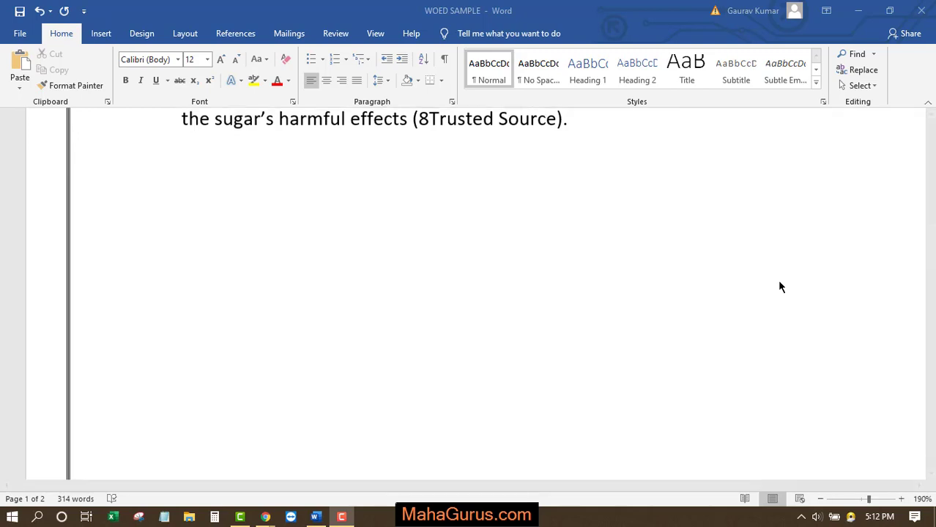
scroll(780, 287, "down", 2, "ctrl")
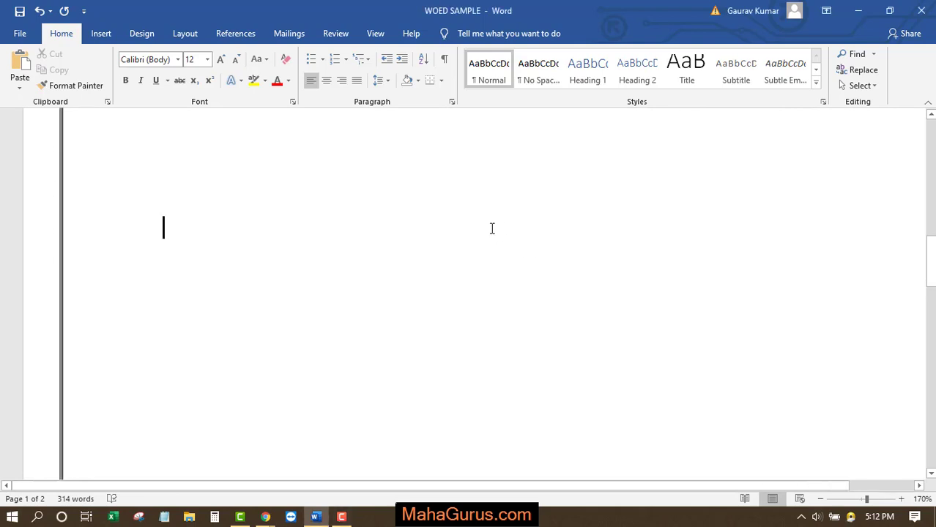
scroll(492, 228, "down", 5, "ctrl")
scroll(492, 228, "up", 4)
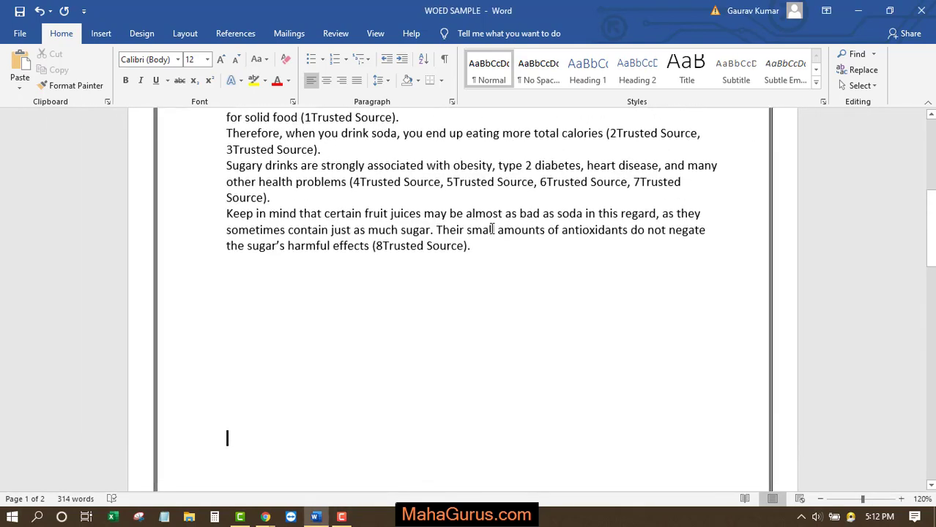
scroll(492, 229, "up", 3)
scroll(492, 229, "up", 4)
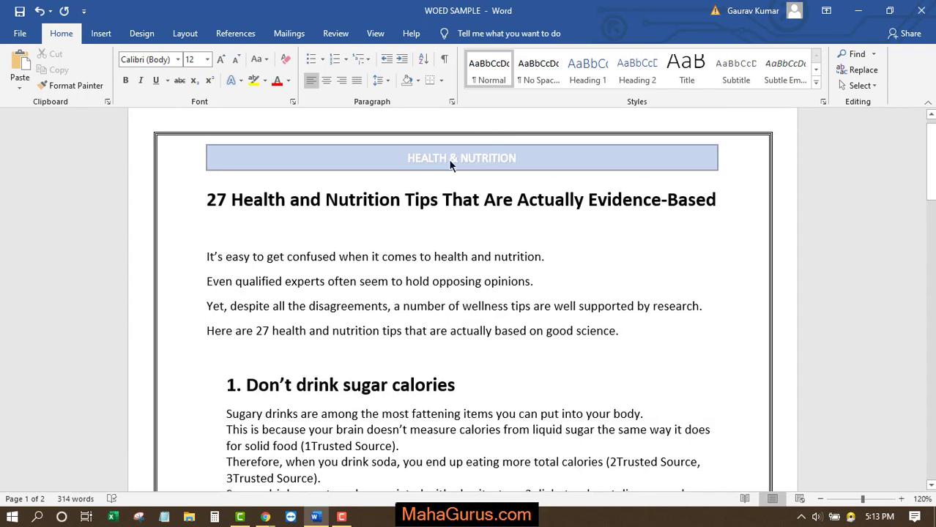
scroll(450, 189, "down", 3, "ctrl")
scroll(450, 188, "down", 1)
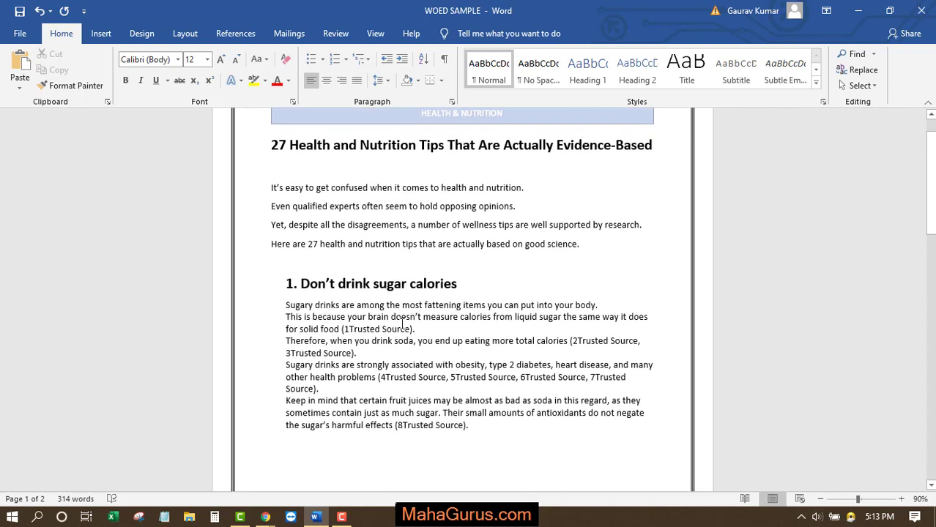
scroll(402, 324, "down", 5)
scroll(402, 323, "down", 1)
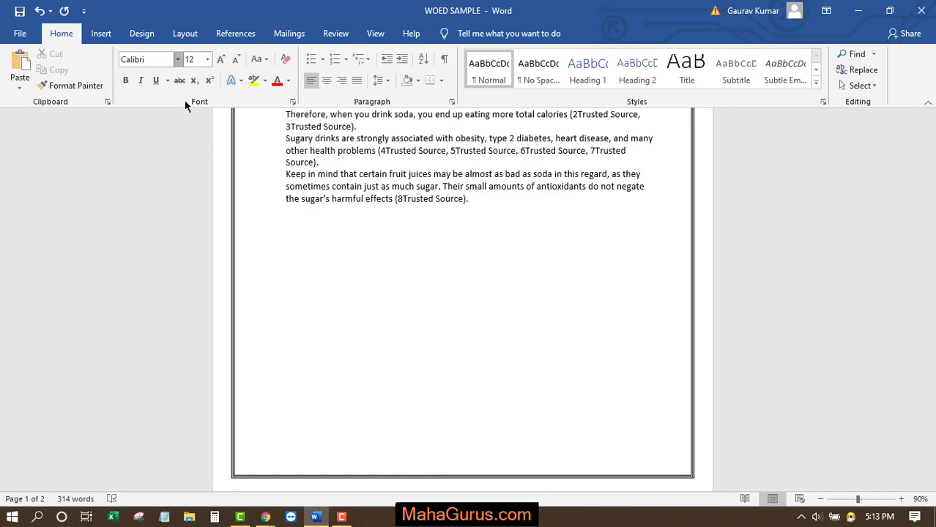
Step: Browse Word's installed font list and close it without choosing a font
left_click(180, 61)
scroll(232, 260, "down", 8)
scroll(233, 259, "down", 8)
scroll(232, 260, "down", 8)
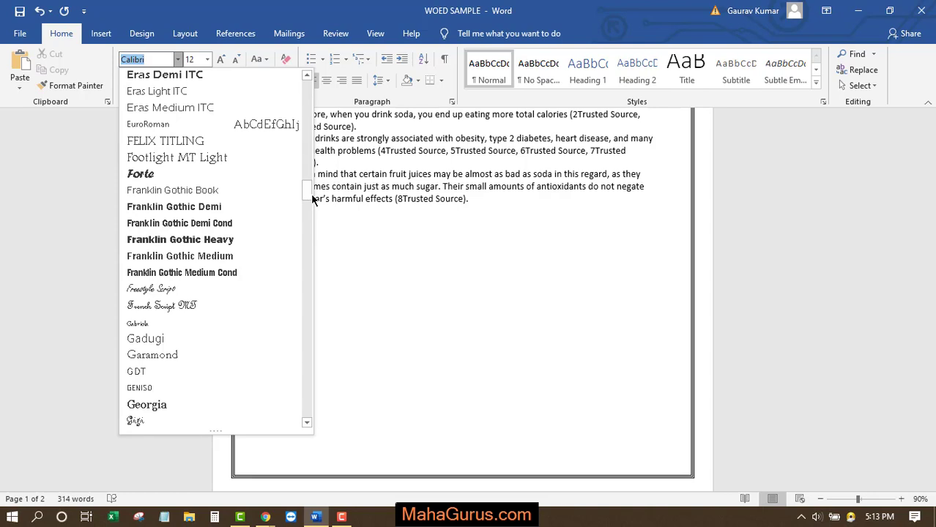
scroll(290, 294, "down", 1)
scroll(302, 403, "down", 10)
scroll(304, 416, "down", 10)
scroll(304, 416, "down", 10)
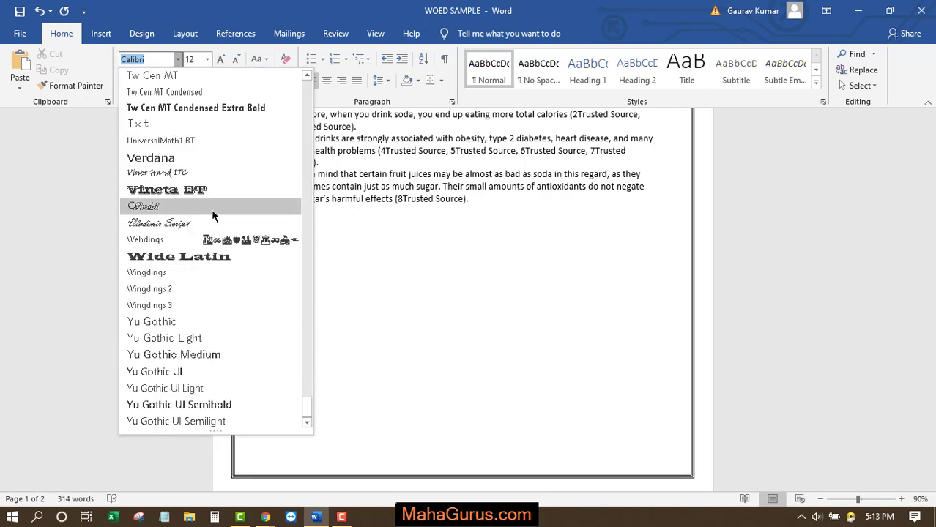
left_click(405, 230)
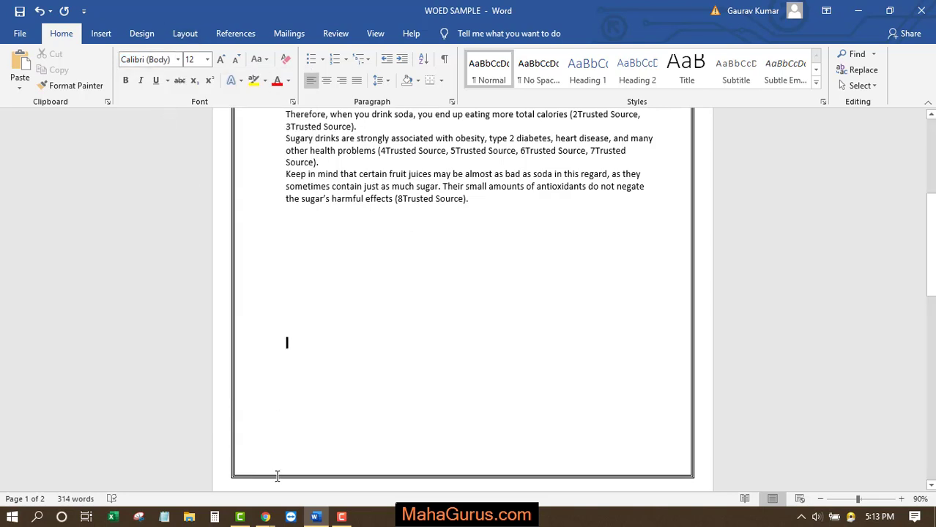
Step: In Chrome, flip through the 1001 Fonts, DaFont, Panton Rust and Do Hyeon tabs, ending on Panton Rust
left_click(265, 516)
left_click(306, 486)
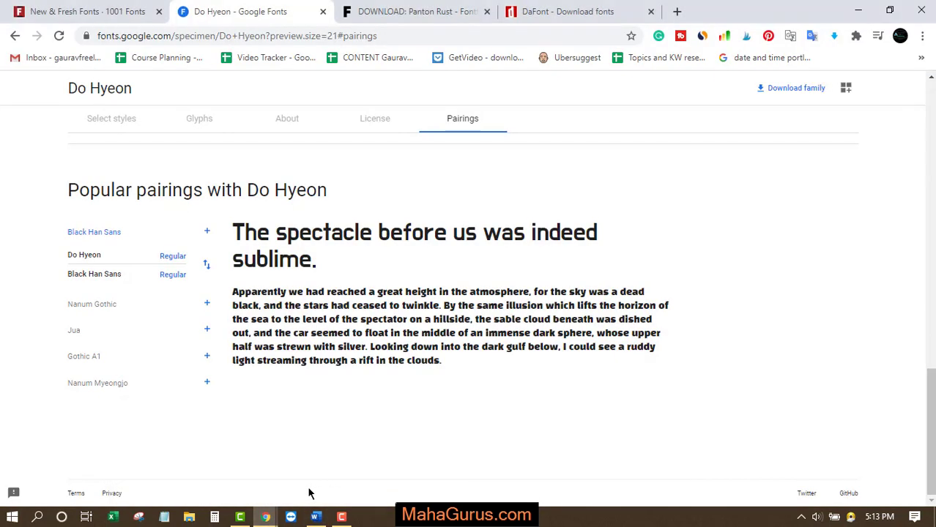
left_click(70, 6)
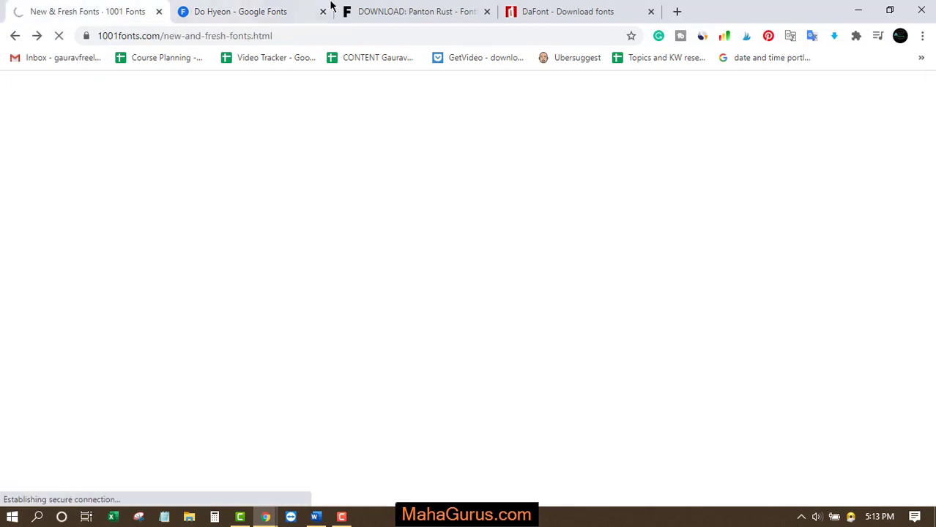
left_click(556, 6)
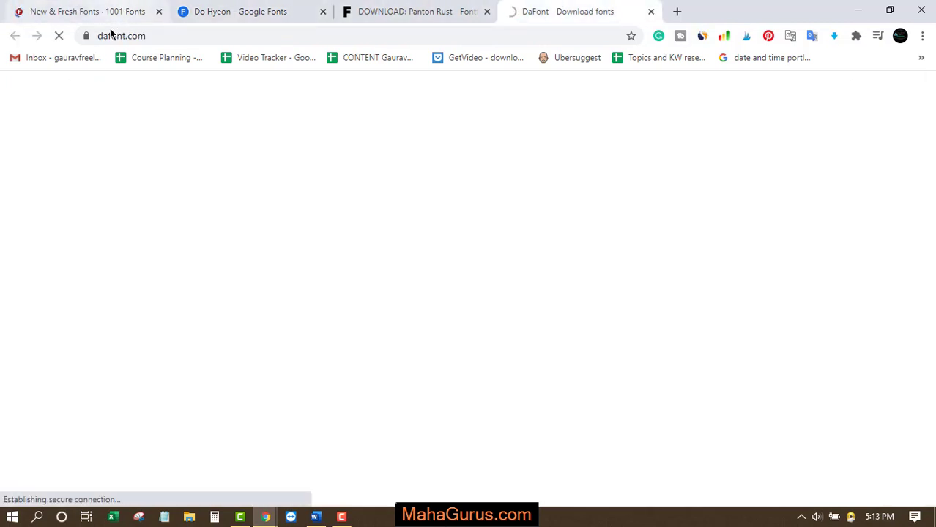
left_click(418, 8)
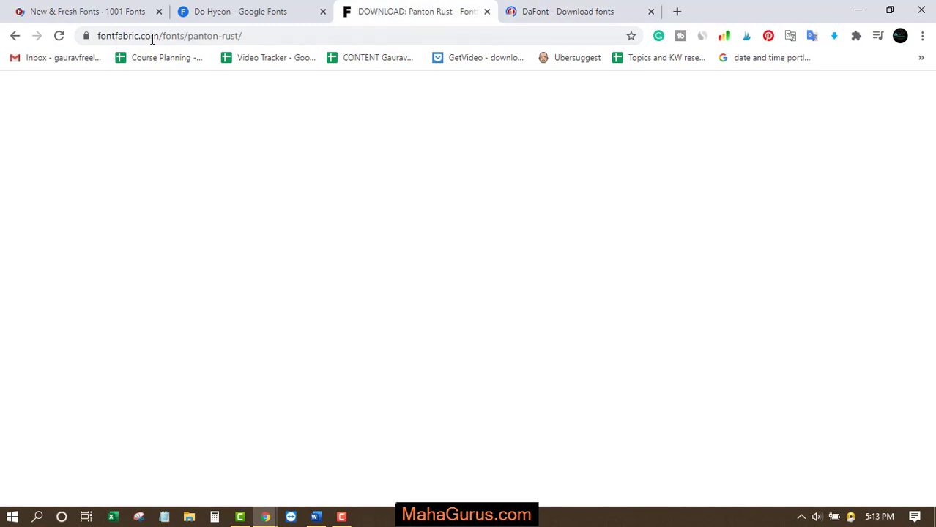
left_click(294, 6)
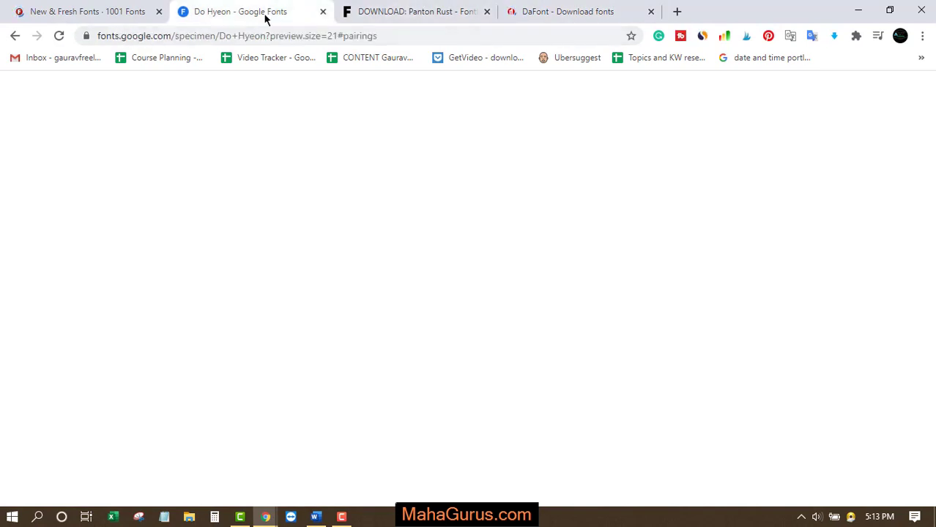
left_click(134, 11)
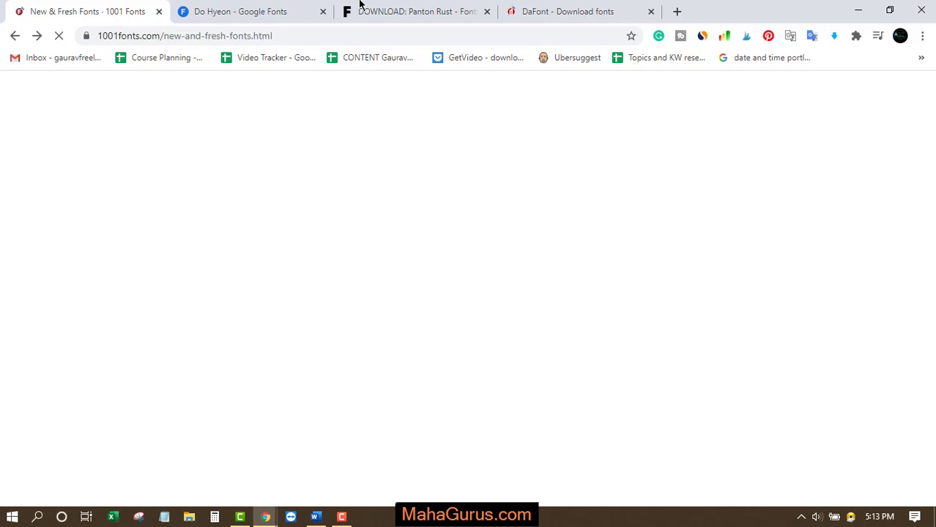
left_click(359, 9)
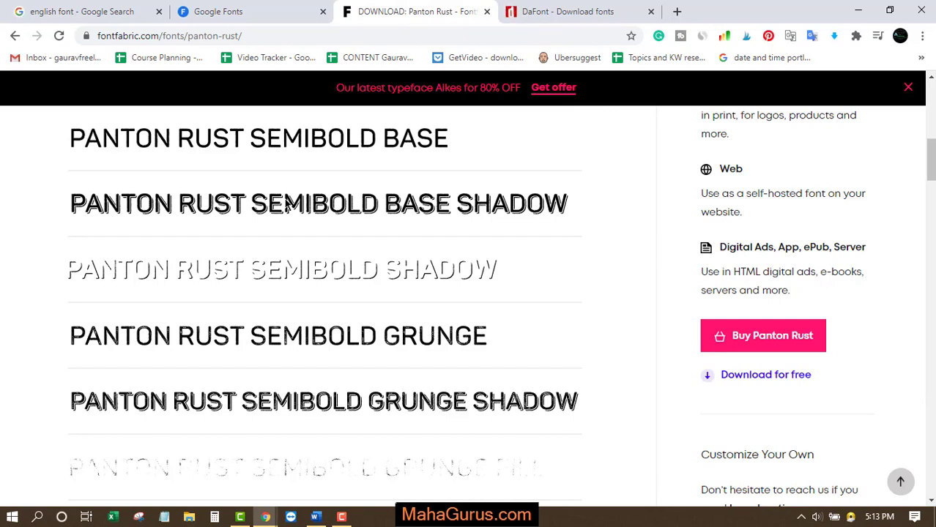
Step: Look over the Panton Rust page, then load Fontfabric's fonts catalogue at fontfabric.com/fonts/
scroll(273, 157, "down", 1)
scroll(272, 156, "down", 1)
scroll(272, 154, "up", 2)
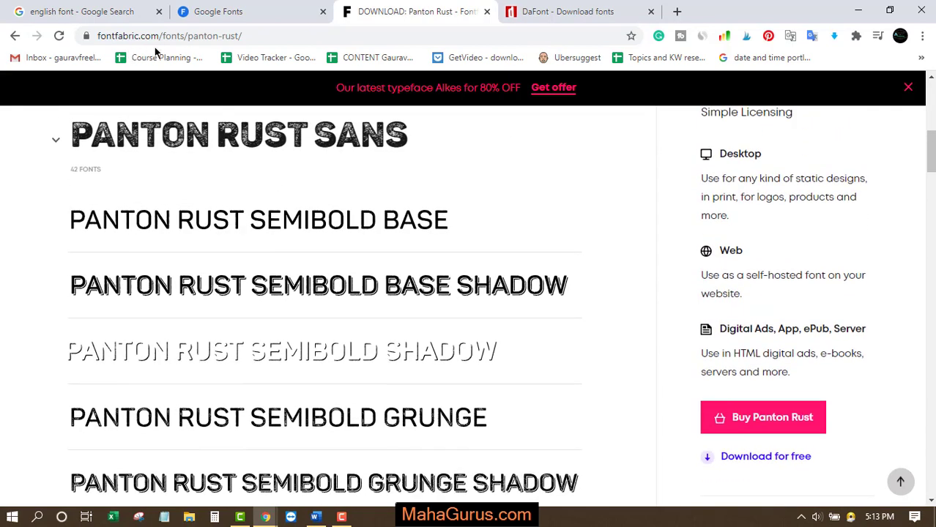
scroll(235, 225, "up", 5)
scroll(235, 228, "down", 2)
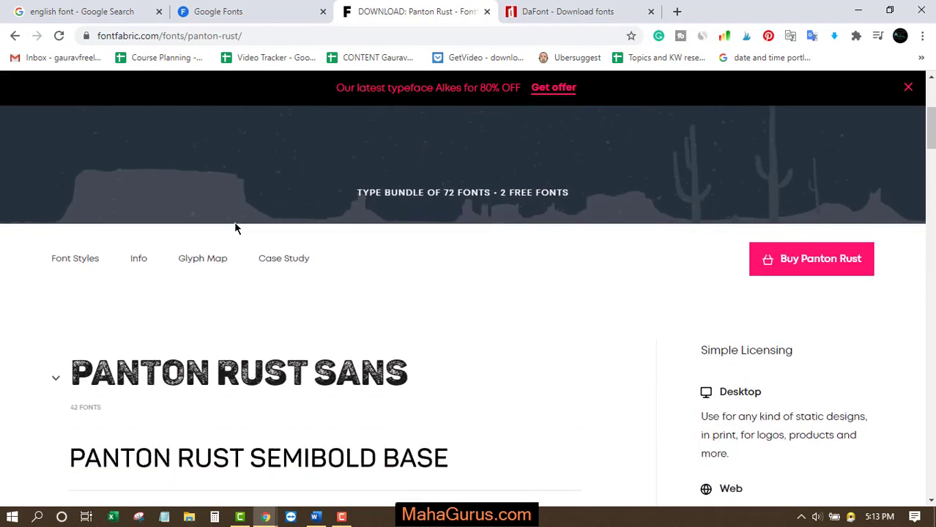
scroll(235, 229, "down", 5)
scroll(235, 222, "down", 2)
scroll(234, 222, "up", 10)
scroll(236, 228, "down", 5)
key("F5")
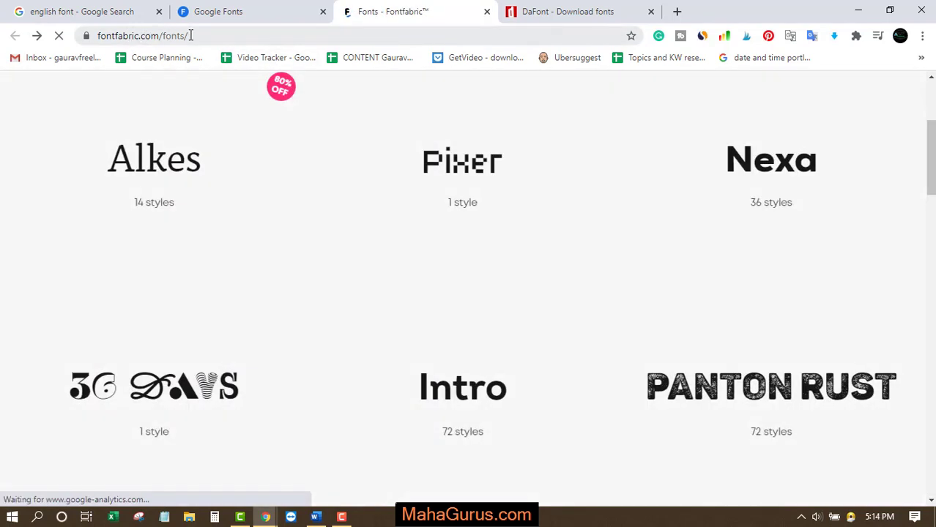
Step: Scroll the Google Fonts grid and open Roboto Mono's specimen, previewing Thin 100 to Light 300 styles
left_click(114, 14)
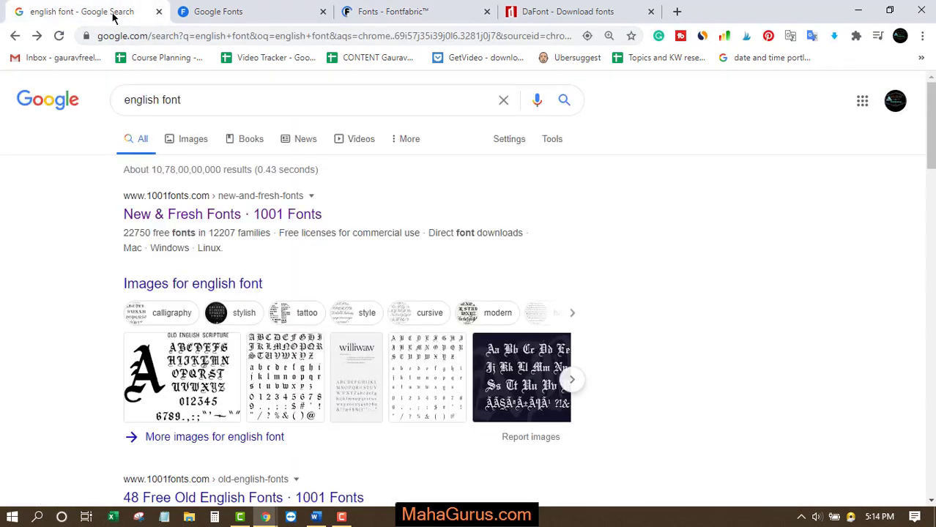
left_click(205, 7)
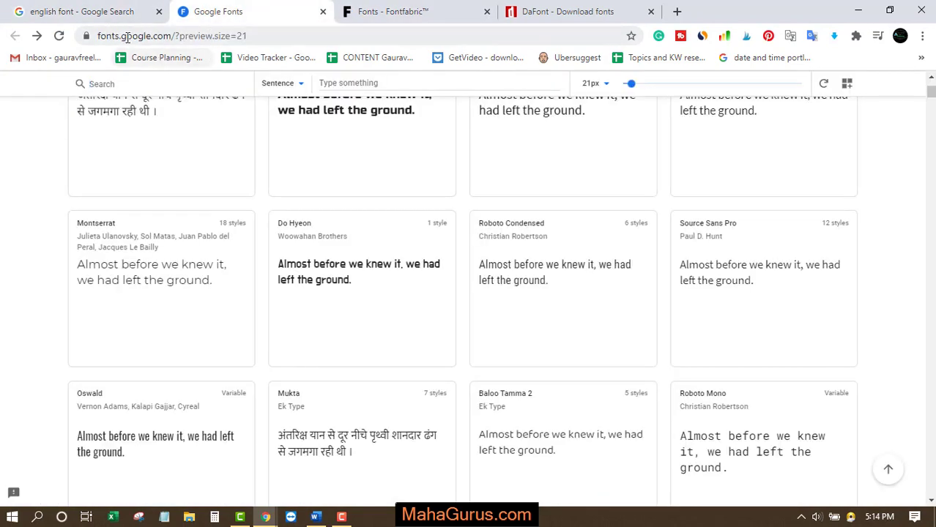
scroll(105, 161, "up", 5)
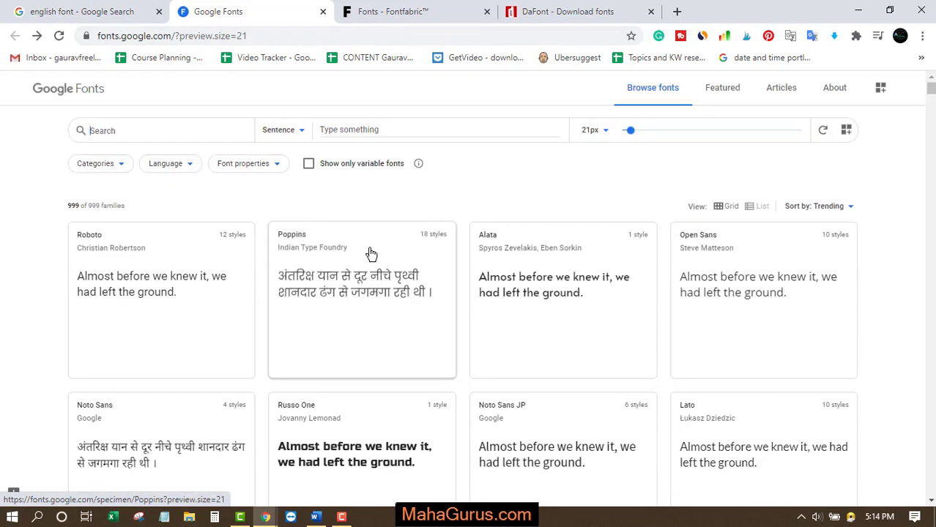
scroll(371, 253, "down", 3)
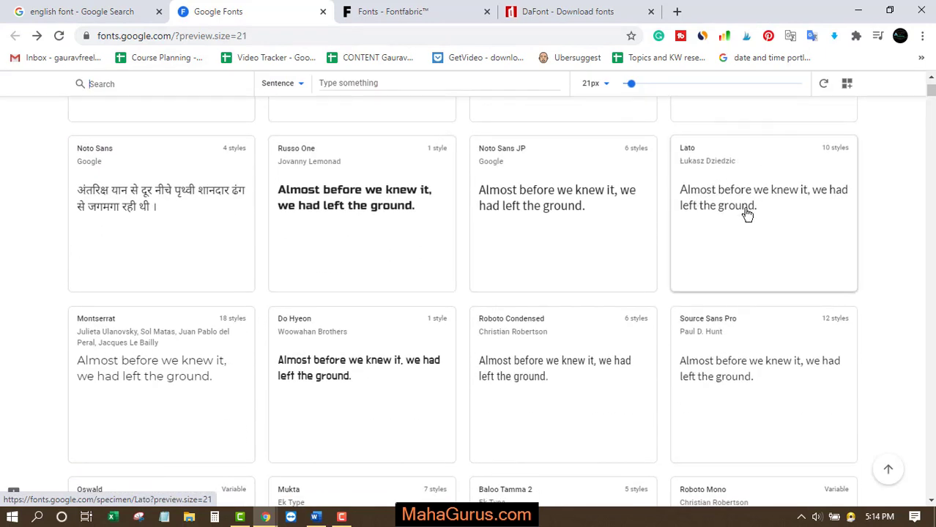
scroll(747, 213, "down", 2)
scroll(747, 213, "down", 4)
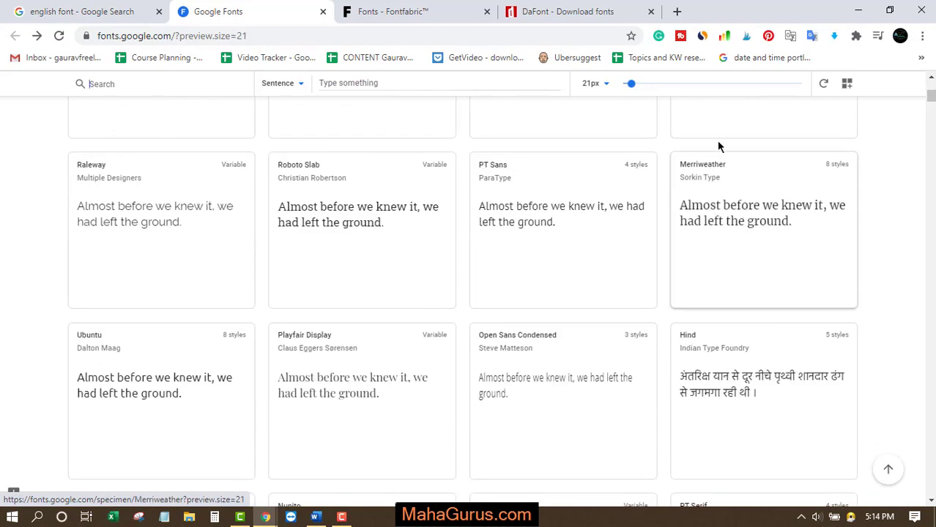
scroll(717, 147, "up", 2)
left_click(773, 222)
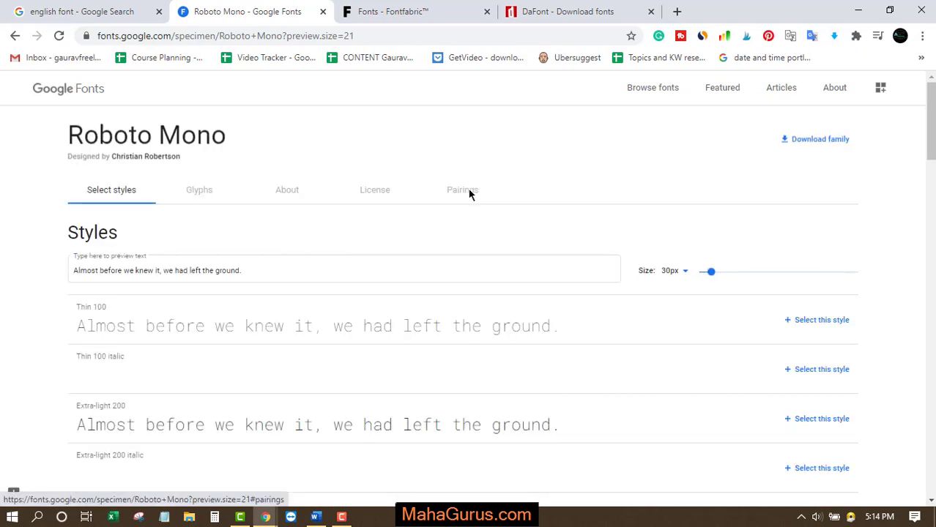
scroll(254, 362, "down", 3)
scroll(255, 368, "up", 3)
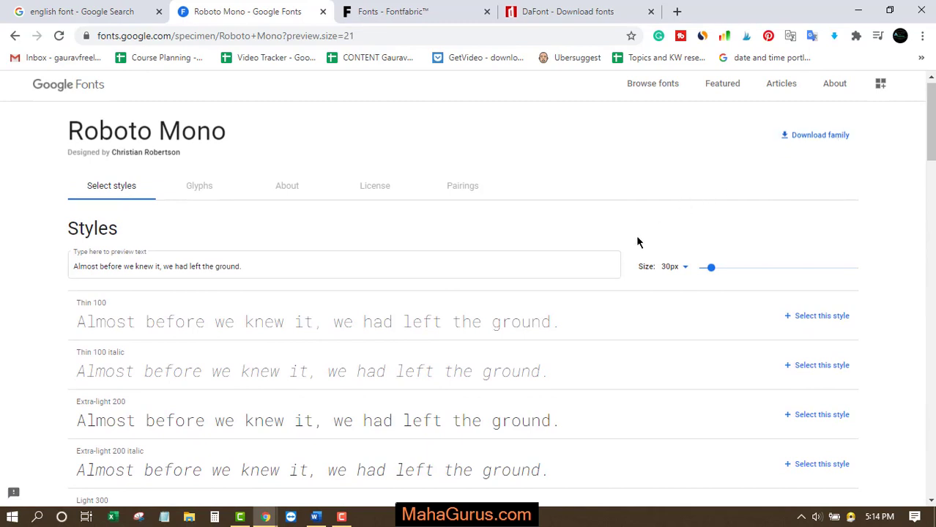
Step: Open Fontfabric's Pixer font page, scroll to its Download for free link, then go to DaFont
left_click(405, 6)
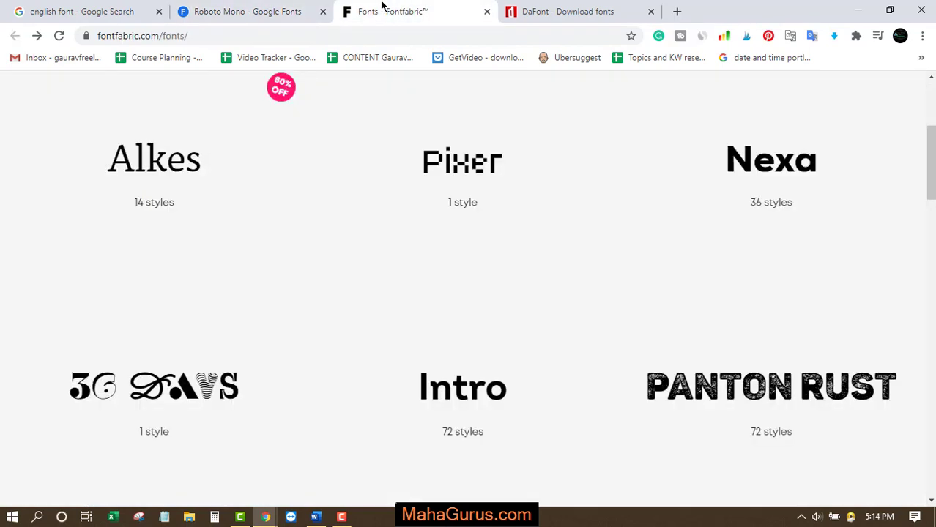
left_click(428, 203)
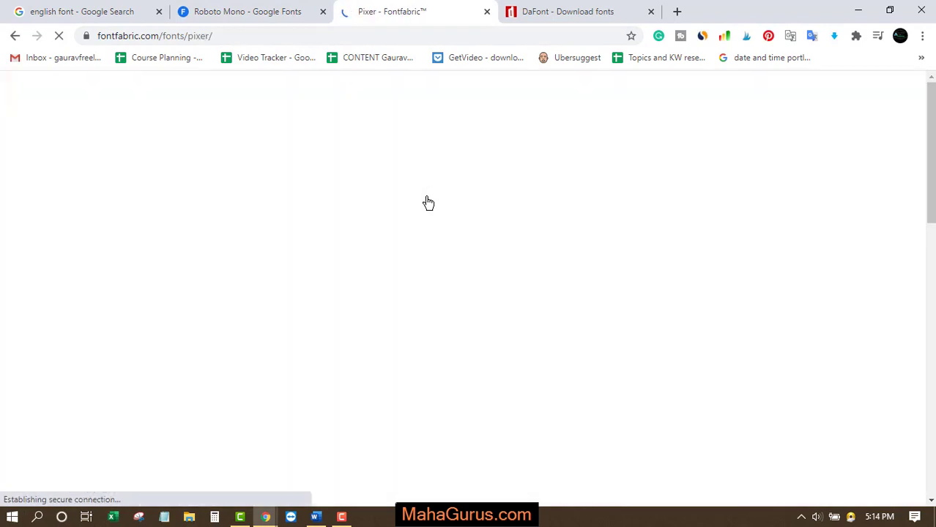
scroll(607, 316, "down", 2)
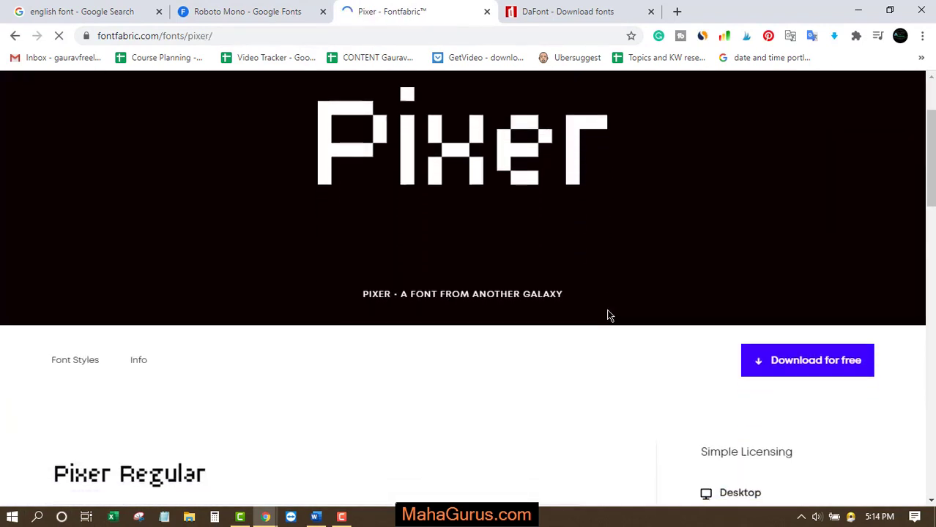
scroll(826, 330, "down", 5)
scroll(825, 336, "down", 1)
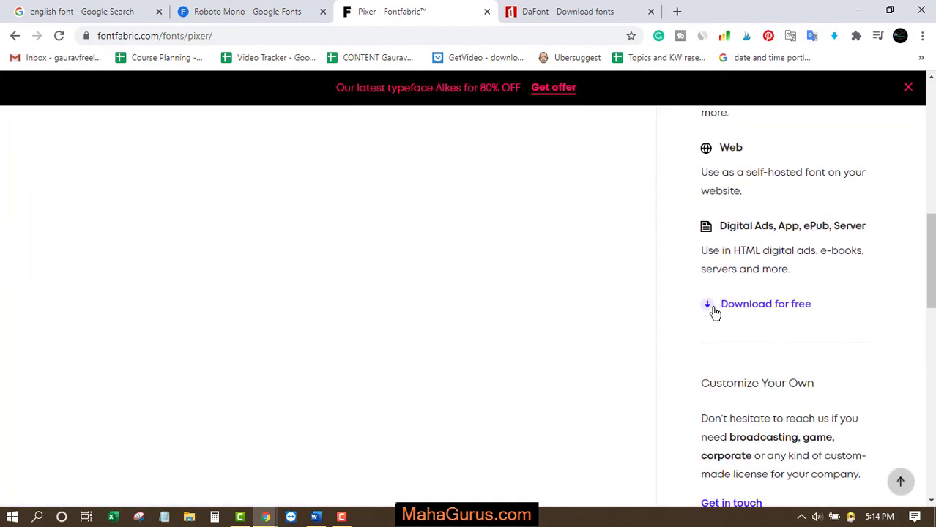
left_click(579, 8)
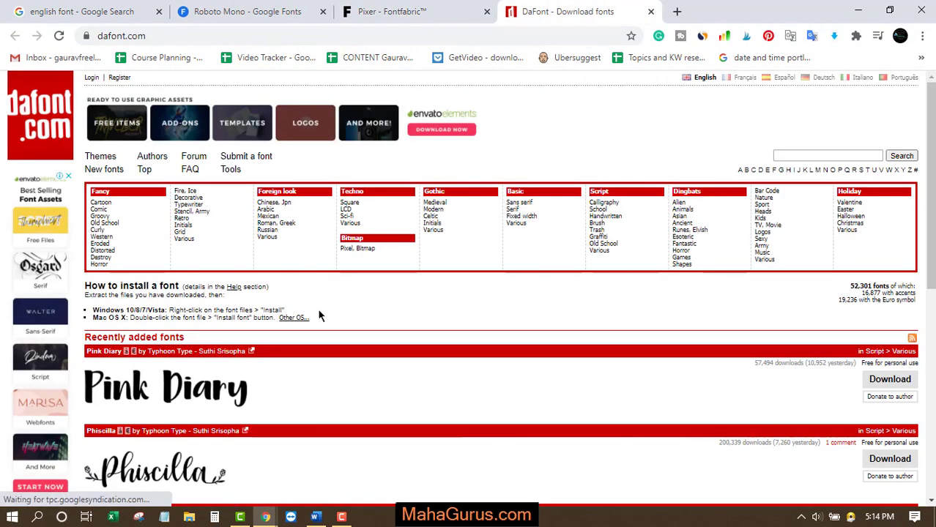
Step: Scroll DaFont's recently added fonts, then go back to 1001 Fonts' New & Fresh Fonts list
scroll(317, 313, "down", 3)
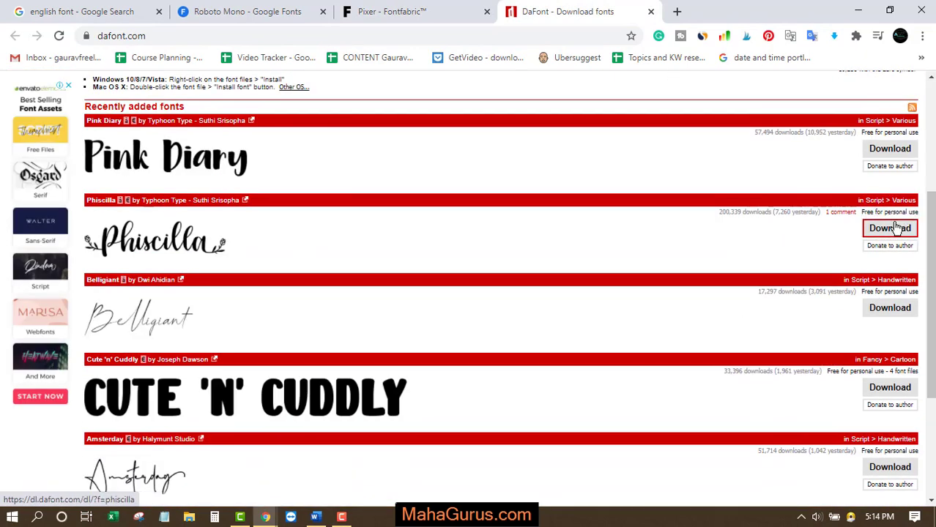
scroll(342, 342, "down", 3)
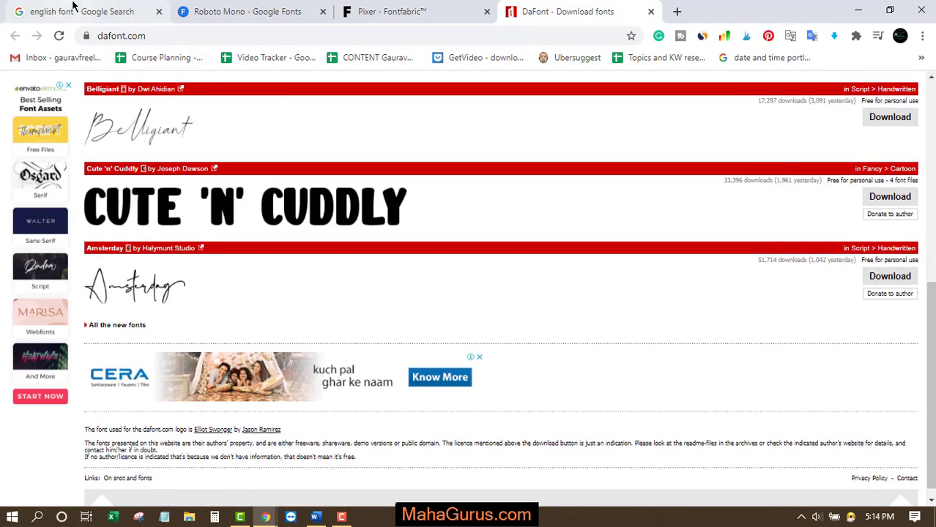
left_click(73, 11)
left_click(34, 34)
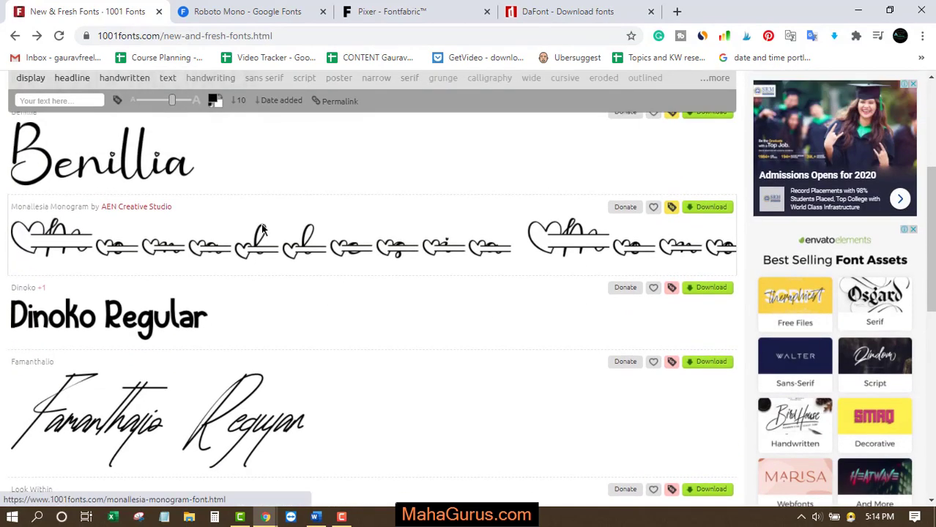
Step: Scroll the 1001 Fonts list, then return to the WOED SAMPLE document below its last paragraph
scroll(223, 309, "down", 3)
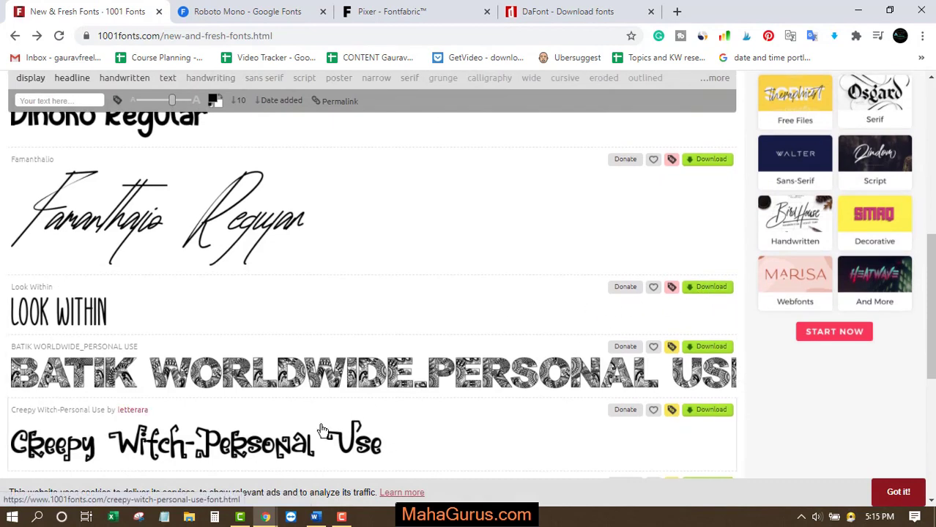
left_click(326, 515)
left_click(387, 309)
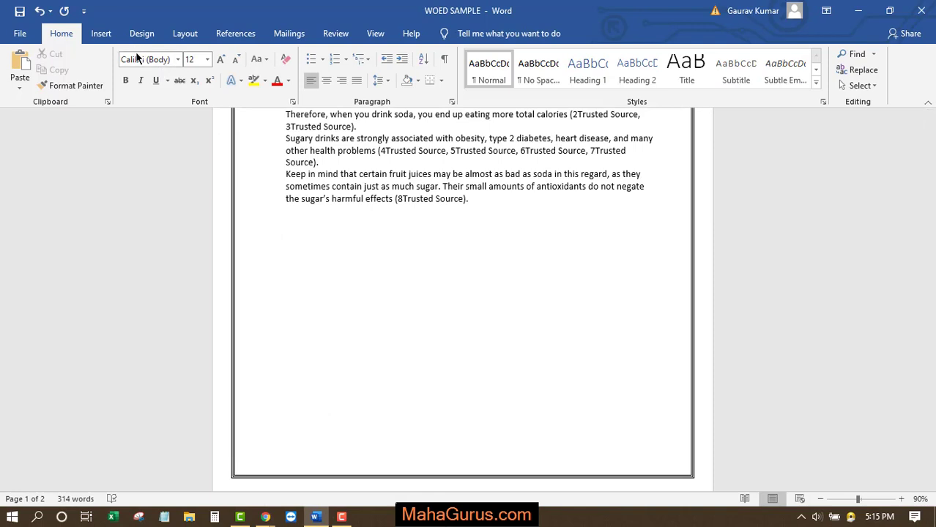
Step: Type MAHAGURUS.COM on an empty line below the fruit juice paragraph
left_click(278, 273)
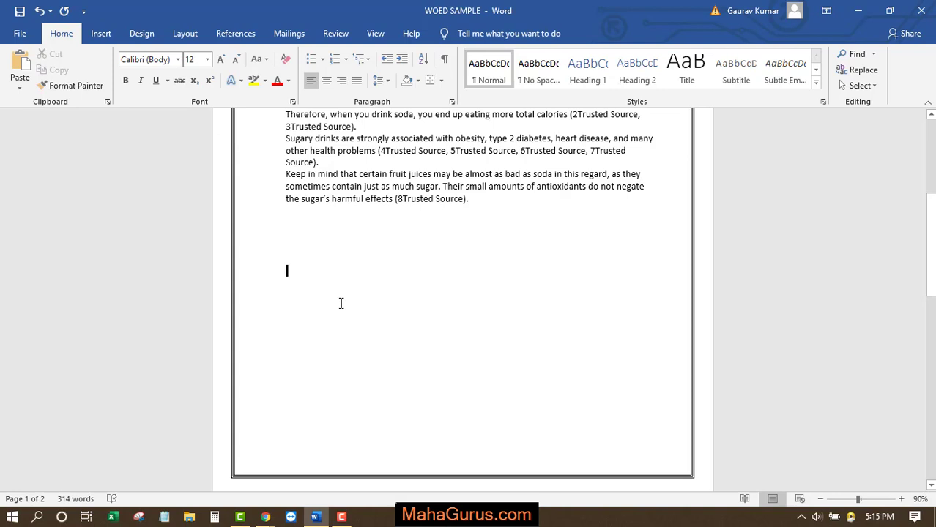
type("MAHAGURUS.")
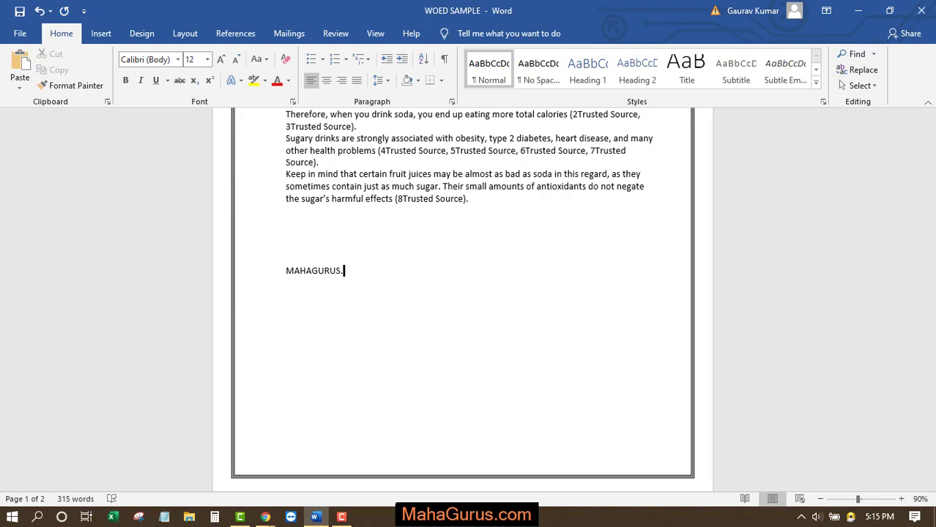
type("COM")
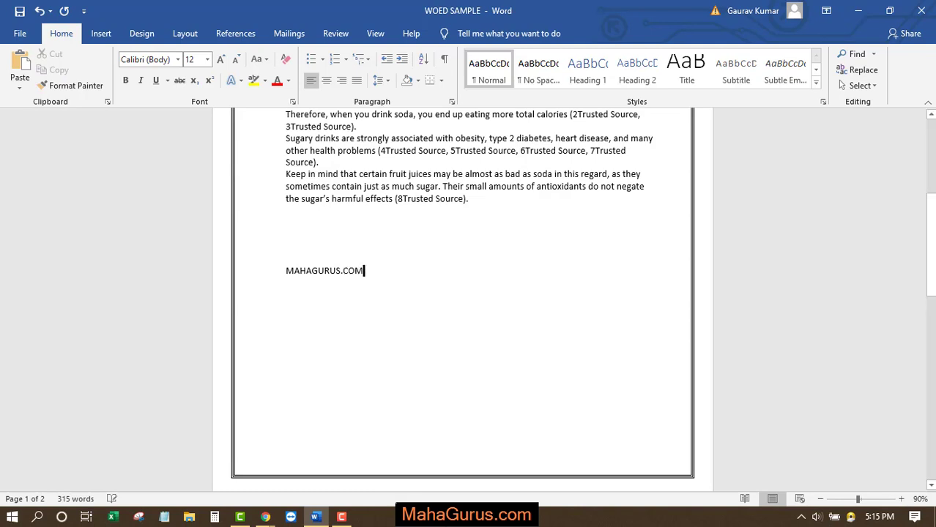
Step: Select the MAHAGURUS.COM line, apply the Samarkan font, and check the restyled text
triple_click(294, 266)
left_click(178, 62)
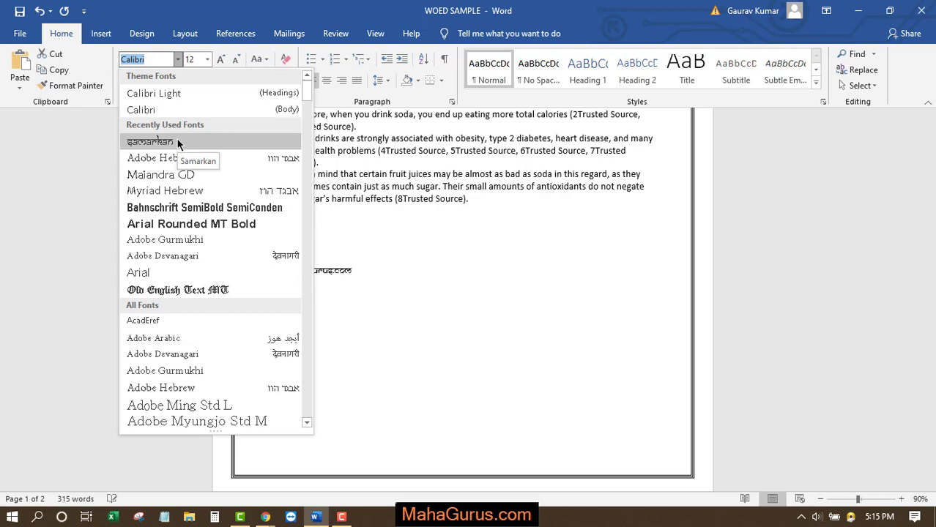
left_click(177, 141)
left_click(307, 282)
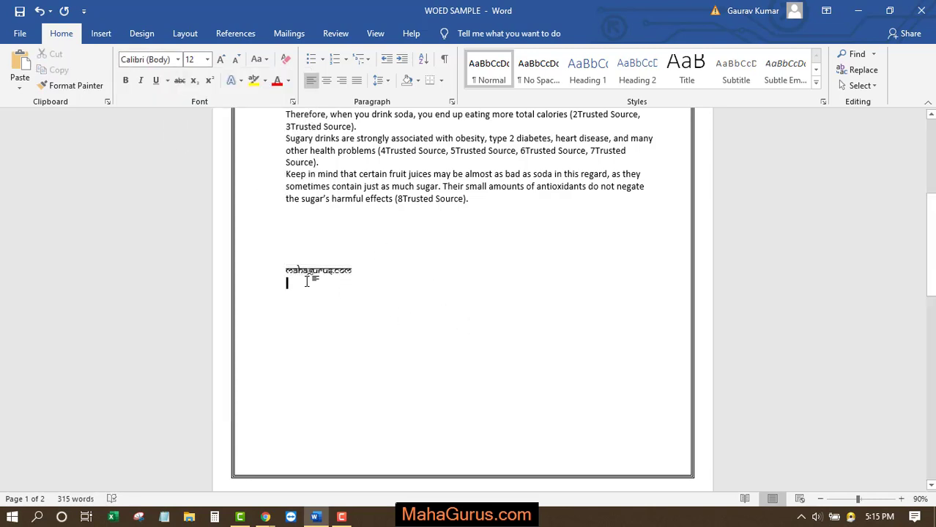
scroll(307, 281, "up", 5)
scroll(307, 282, "up", 3)
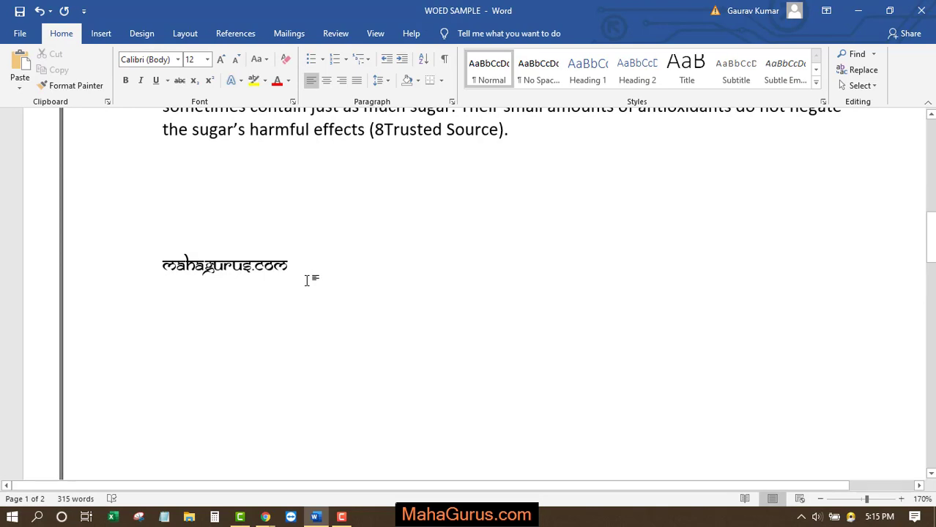
left_click(317, 273)
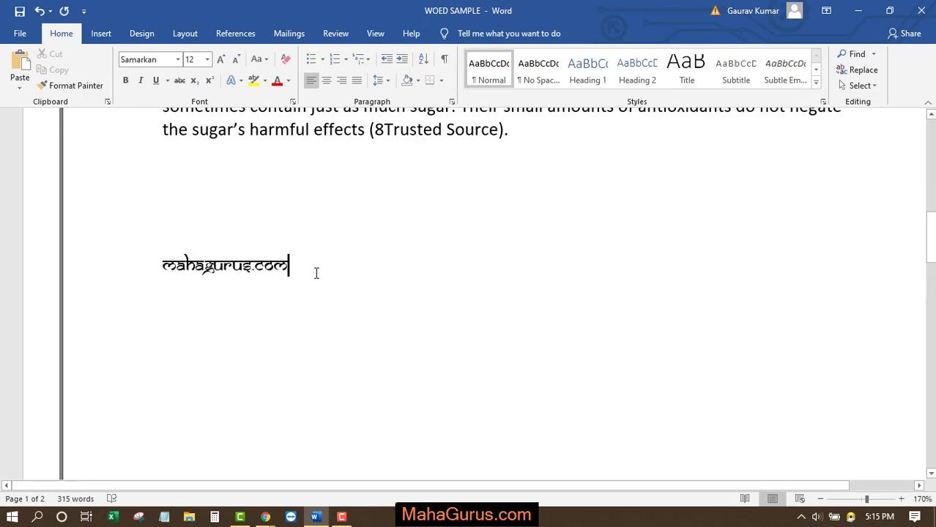